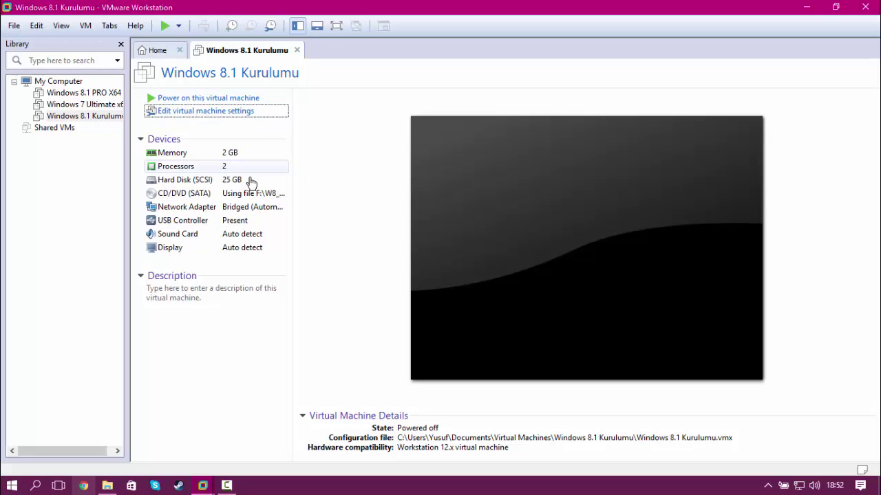
Review the virtual machine's hardware devices and power options in its settings, and close them without changes.
{"action": "left_click", "coordinate": [231, 113]}
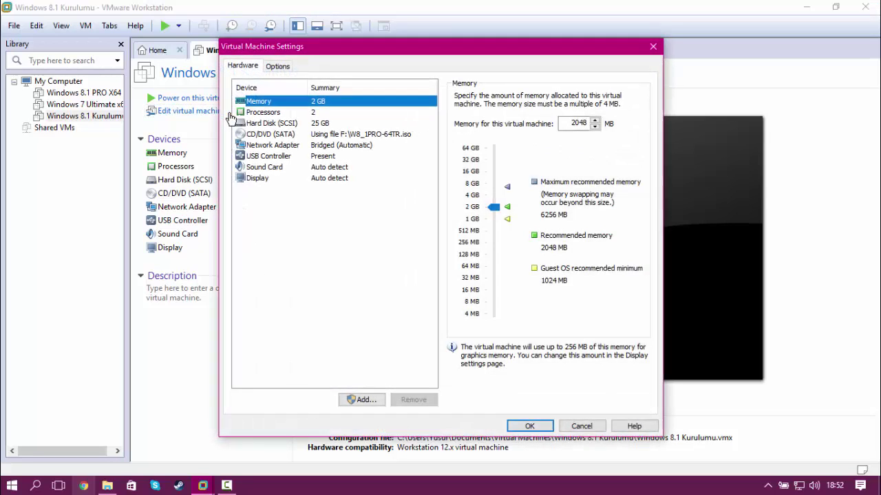
{"action": "left_click", "coordinate": [283, 145]}
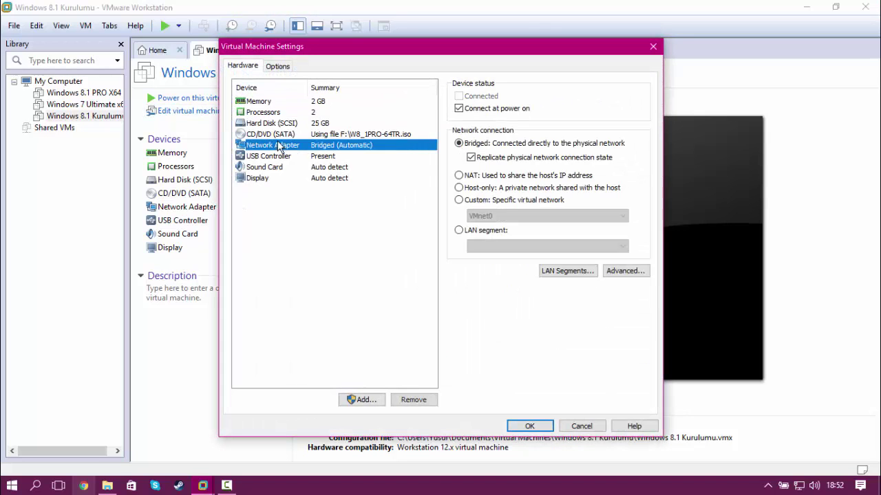
{"action": "left_click", "coordinate": [284, 135]}
{"action": "left_click", "coordinate": [292, 113]}
{"action": "left_click", "coordinate": [292, 102]}
{"action": "left_click", "coordinate": [292, 112]}
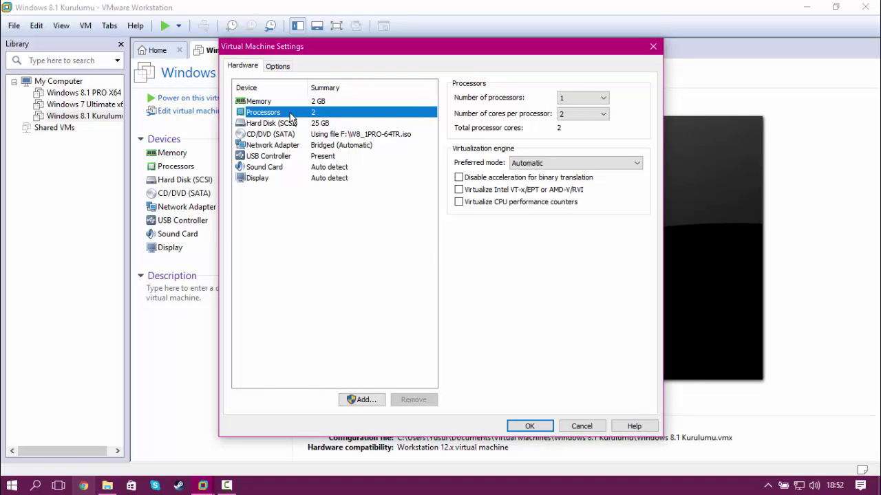
{"action": "left_click", "coordinate": [292, 123]}
{"action": "left_click", "coordinate": [292, 167]}
{"action": "left_click", "coordinate": [292, 178]}
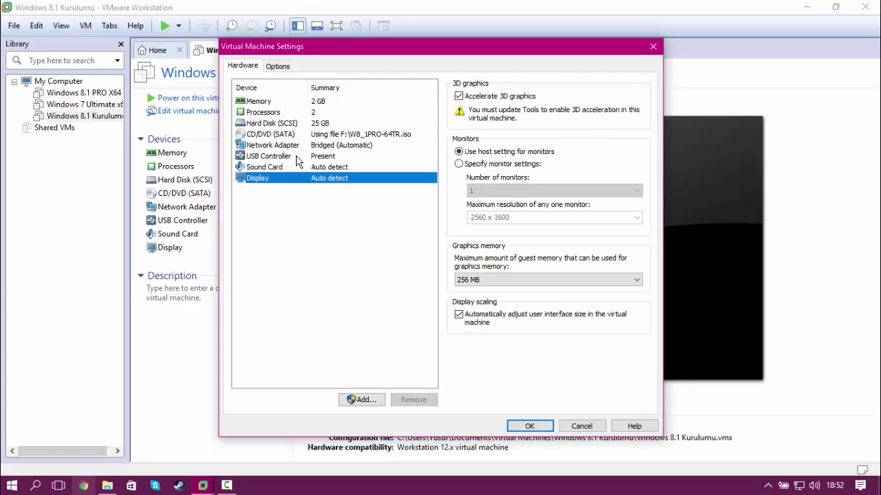
{"action": "left_click", "coordinate": [296, 157]}
{"action": "left_click", "coordinate": [294, 101]}
{"action": "left_click", "coordinate": [278, 66]}
{"action": "left_click", "coordinate": [283, 112]}
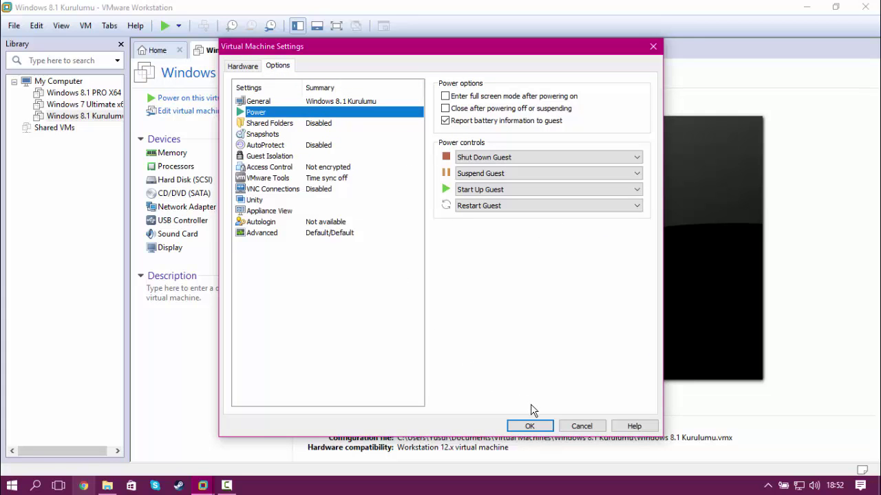
{"action": "left_click", "coordinate": [582, 426]}
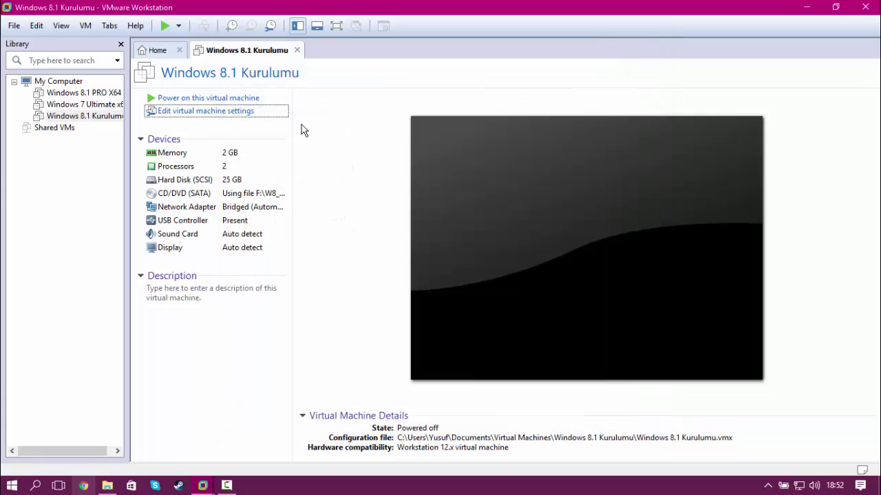
Power on the Windows 8.1 Kurulumu virtual machine and decline the keyboard hook timeout update.
{"action": "left_click", "coordinate": [233, 99]}
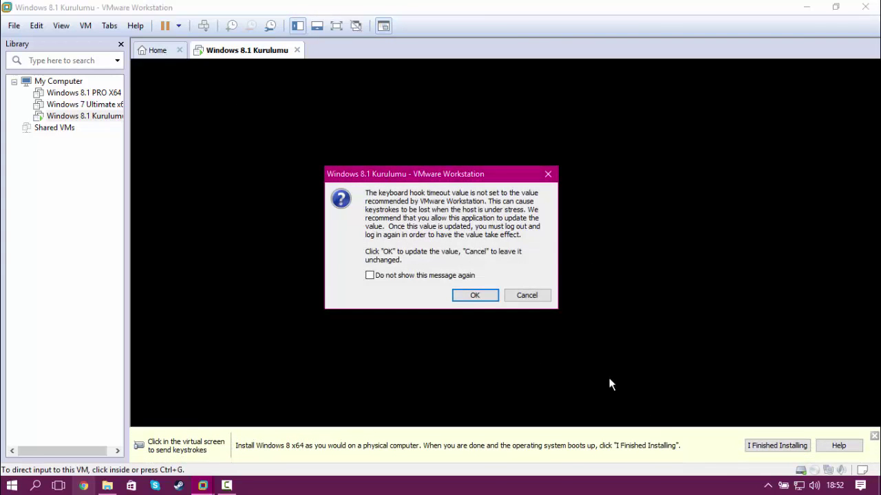
{"action": "left_click", "coordinate": [530, 298]}
{"action": "left_click", "coordinate": [526, 314]}
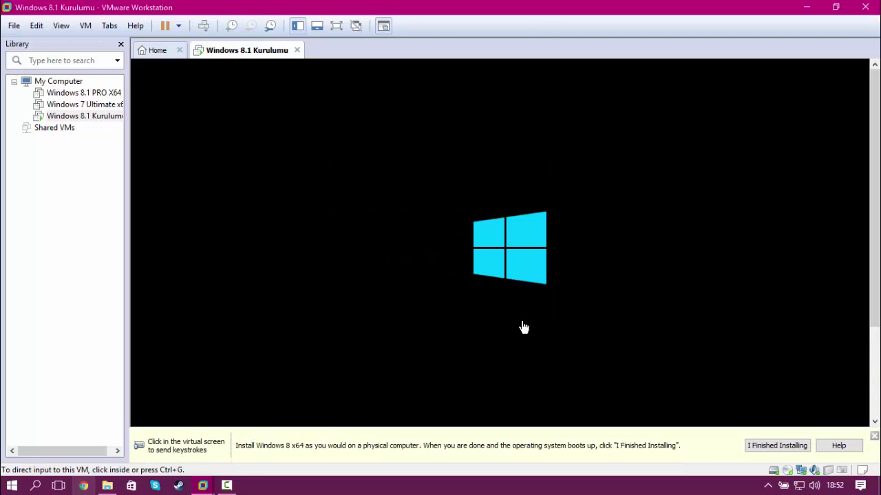
Show the running virtual machine in full screen and direct input to it.
{"action": "left_click", "coordinate": [338, 29]}
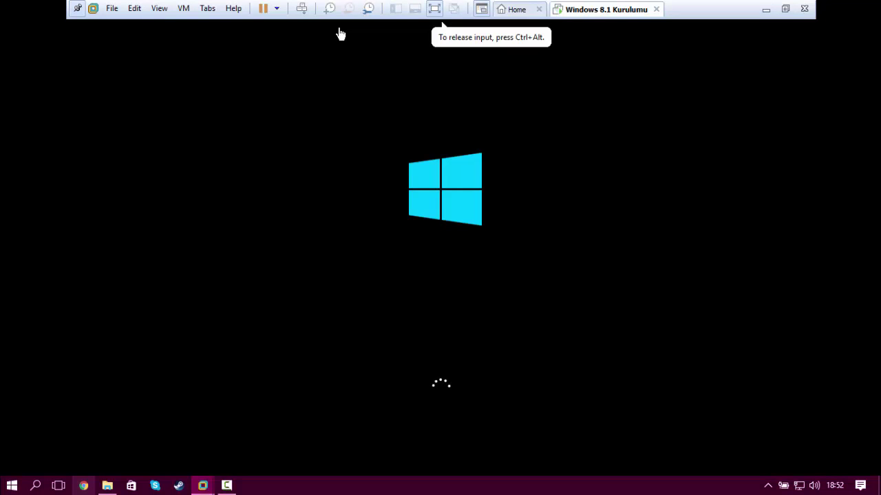
{"action": "key", "text": "ctrl+alt"}
{"action": "left_click", "coordinate": [11, 486]}
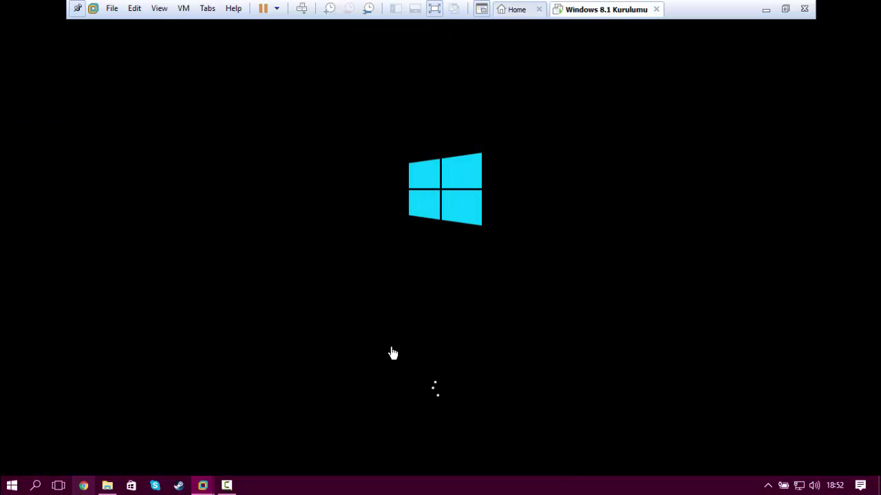
{"action": "left_click", "coordinate": [391, 354]}
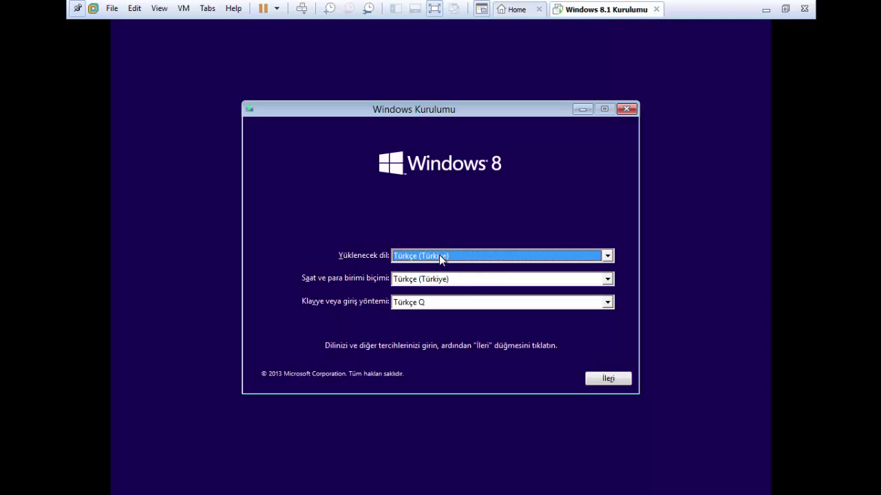
Accept Türkçe (Türkiye) as language and format with the Türkçe Q keyboard, and start the Windows installation.
{"action": "left_click", "coordinate": [607, 376]}
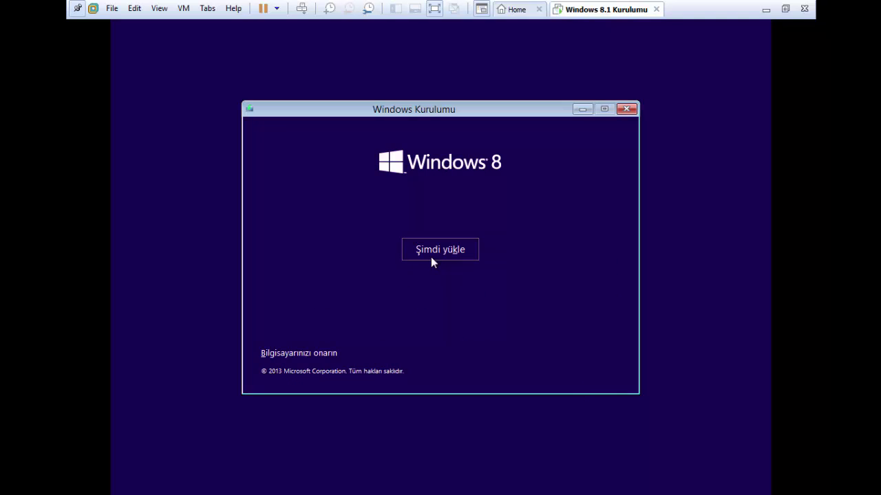
{"action": "left_click", "coordinate": [432, 259]}
Switch to File Explorer on the host and locate the "geçici w8.1 anahtarları" text file on USB drive F:.
{"action": "key", "text": "ctrl+alt"}
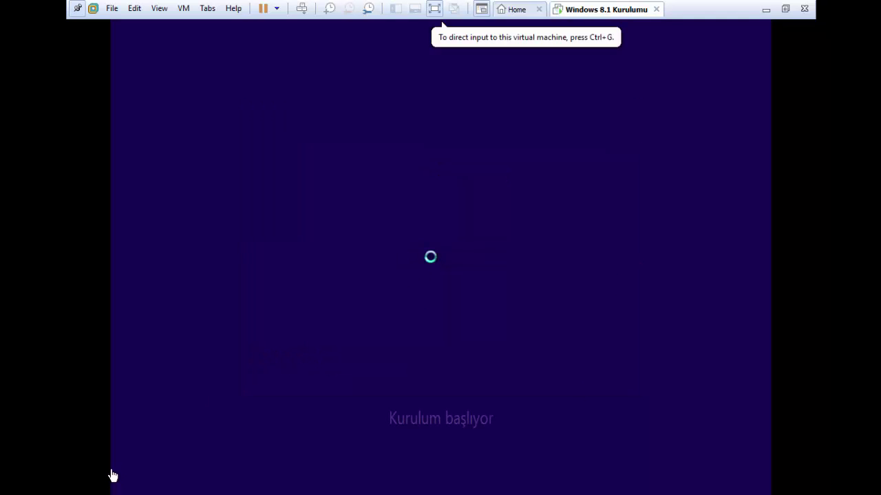
{"action": "key", "text": "super"}
{"action": "key", "text": "super+e"}
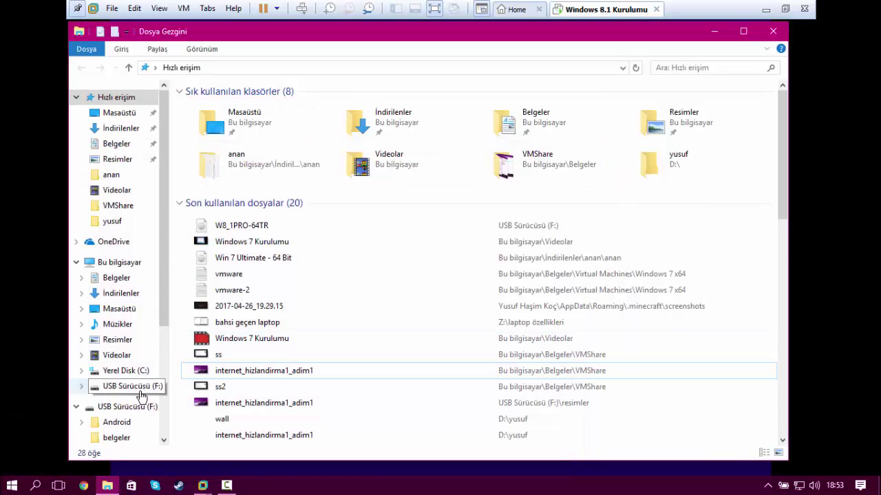
{"action": "left_click", "coordinate": [142, 392]}
{"action": "left_click", "coordinate": [236, 350]}
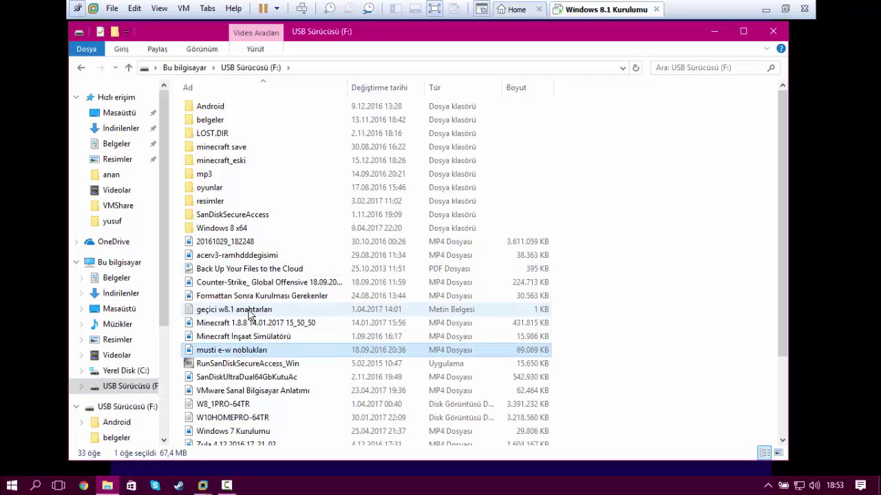
{"action": "left_click", "coordinate": [250, 311]}
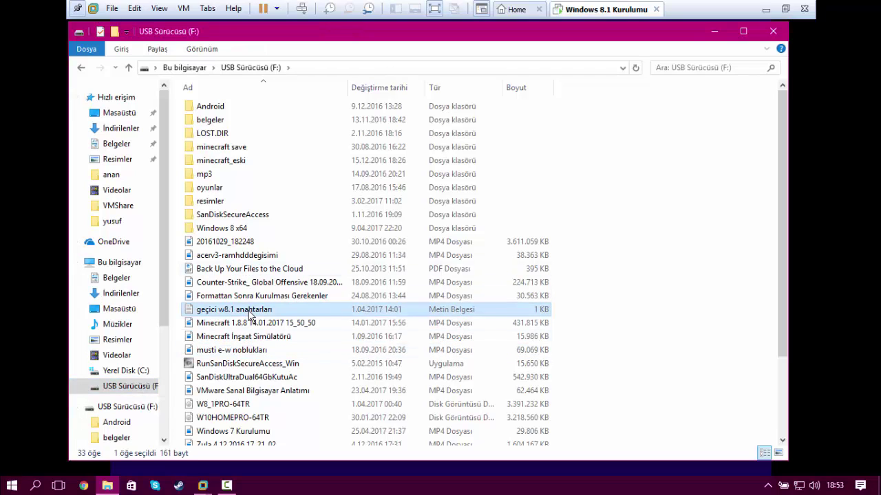
{"action": "left_click", "coordinate": [719, 36]}
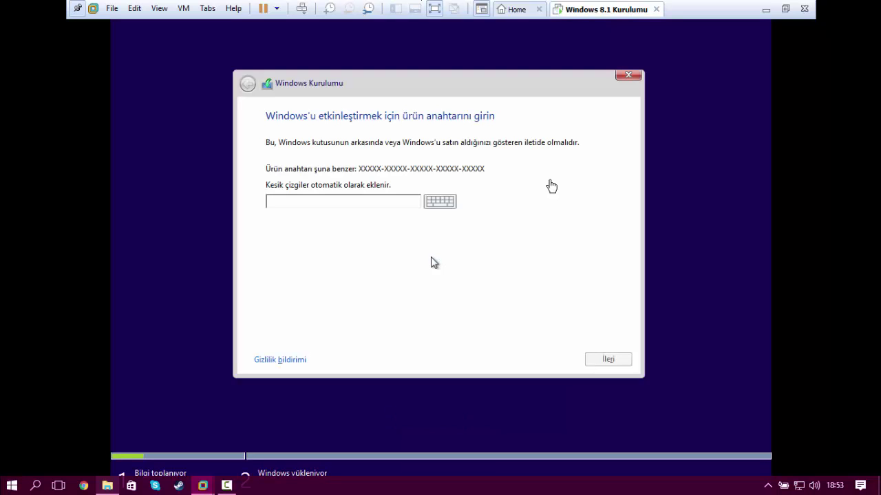
{"action": "left_click", "coordinate": [433, 263]}
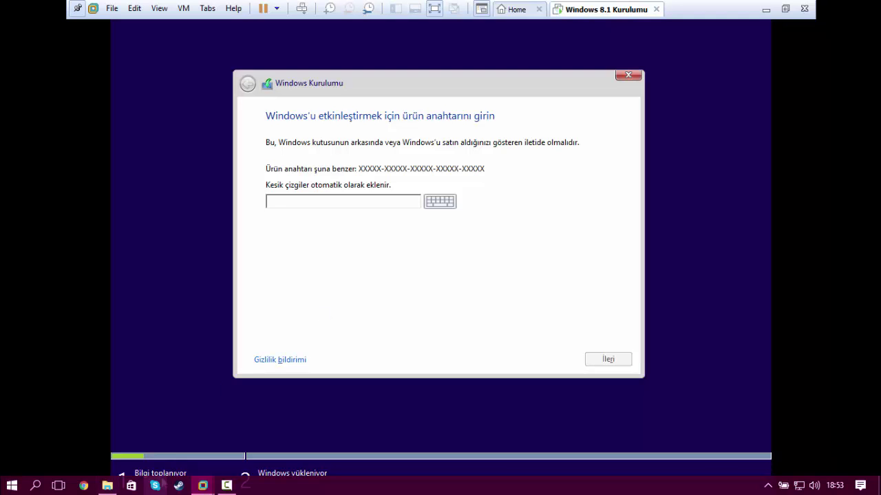
{"action": "left_click", "coordinate": [107, 486]}
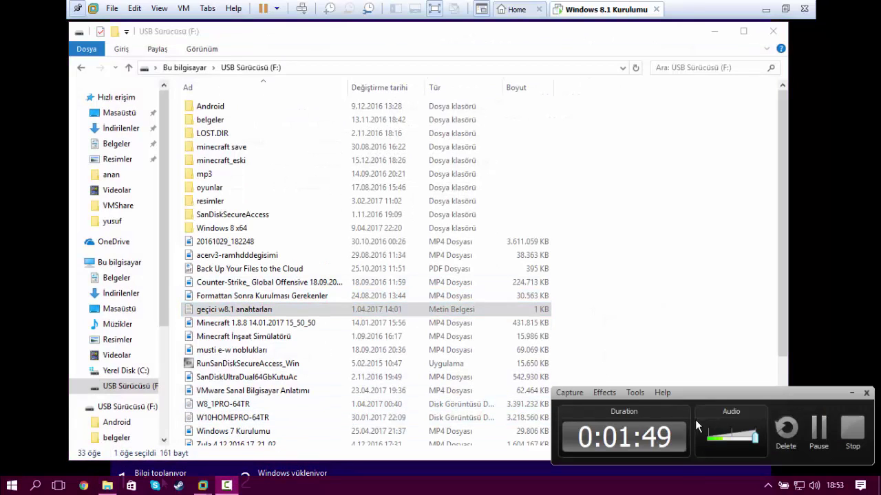
{"action": "left_click", "coordinate": [820, 432]}
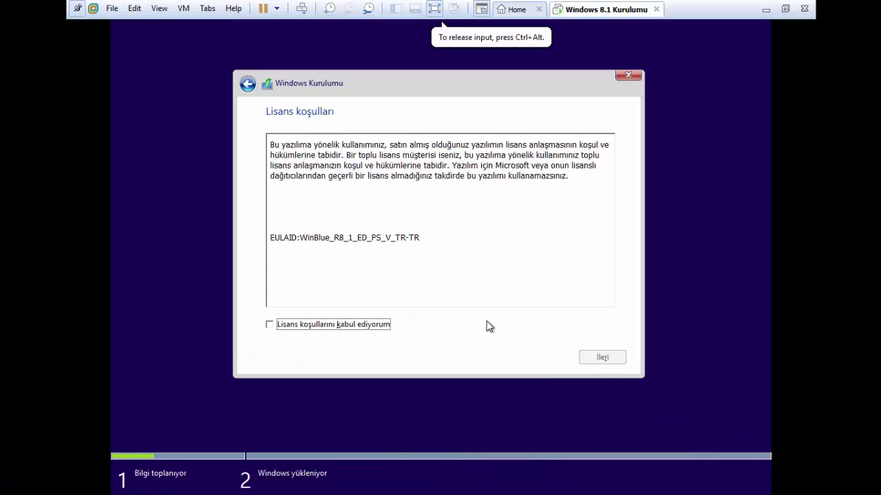
Accept the licence terms and choose the custom installation that installs only Windows.
{"action": "key", "text": "space"}
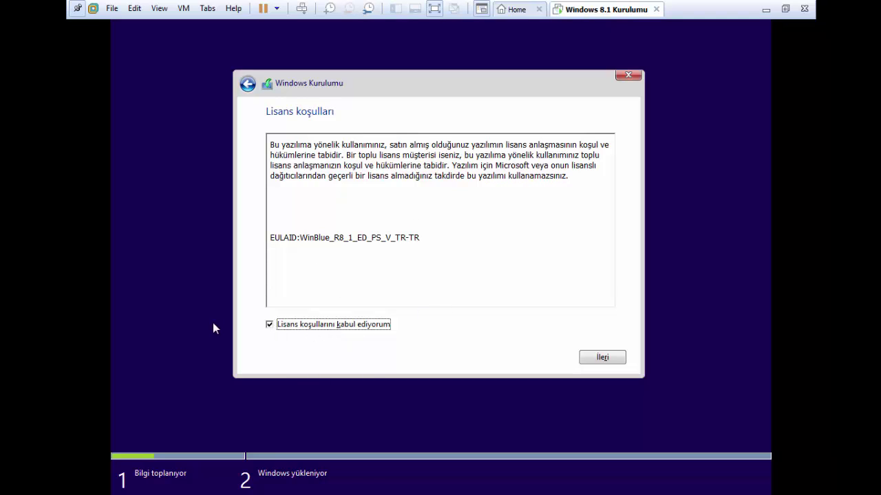
{"action": "left_click", "coordinate": [604, 358]}
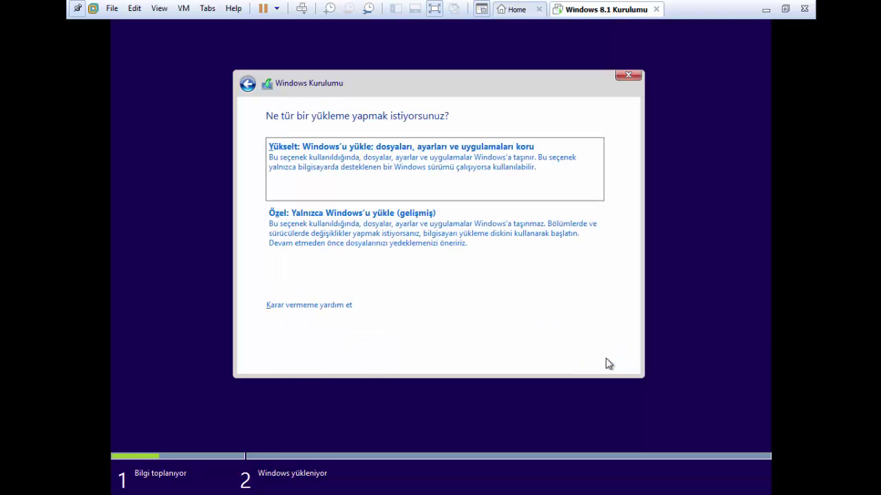
{"action": "left_click", "coordinate": [347, 258]}
{"action": "left_click", "coordinate": [248, 84]}
{"action": "left_click", "coordinate": [374, 227]}
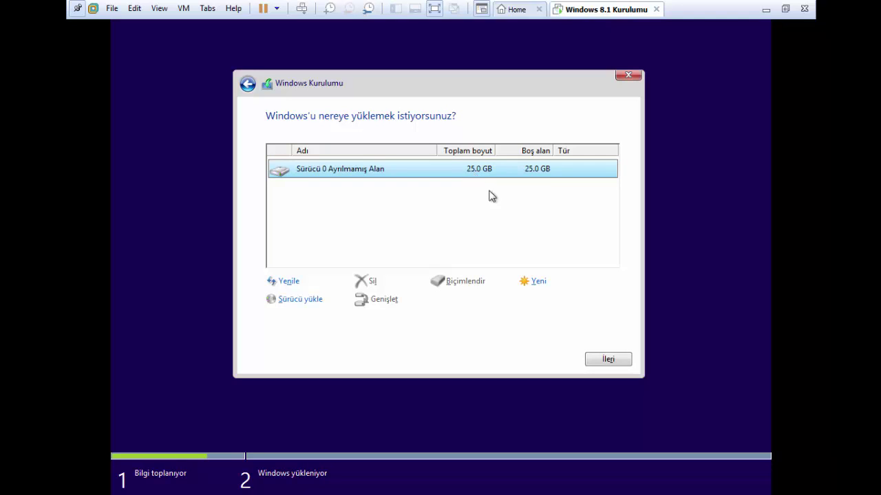
Start a new partition in the unallocated space of drive 0 and enter a size of 10240 MB.
{"action": "left_click", "coordinate": [536, 282]}
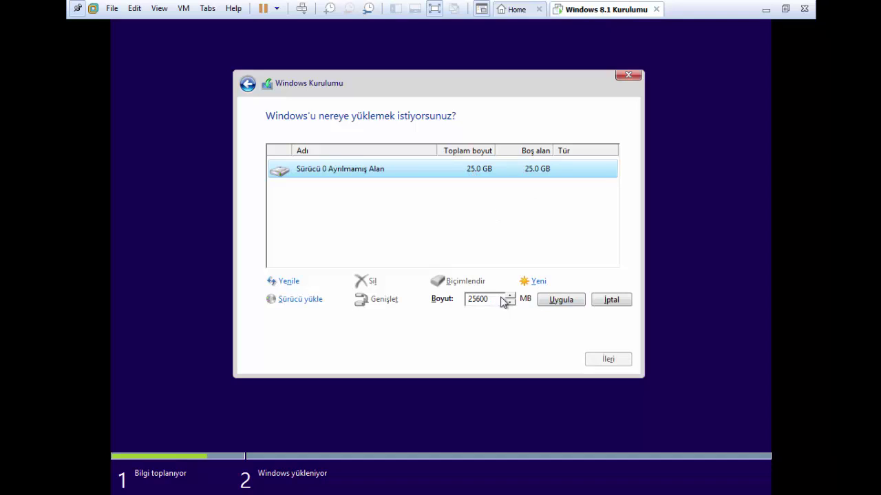
{"action": "left_click_drag", "start_coordinate": [502, 297], "coordinate": [406, 301]}
{"action": "key", "text": "Right"}
{"action": "key", "text": "BackSpace"}
{"action": "key", "text": "BackSpace"}
{"action": "key", "text": "BackSpace"}
{"action": "key", "text": "BackSpace"}
{"action": "key", "text": "BackSpace"}
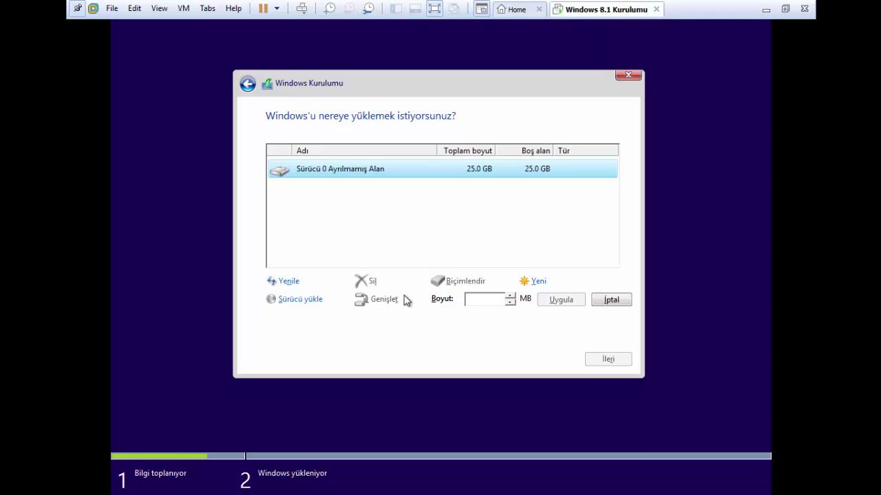
{"action": "type", "text": "10240"}
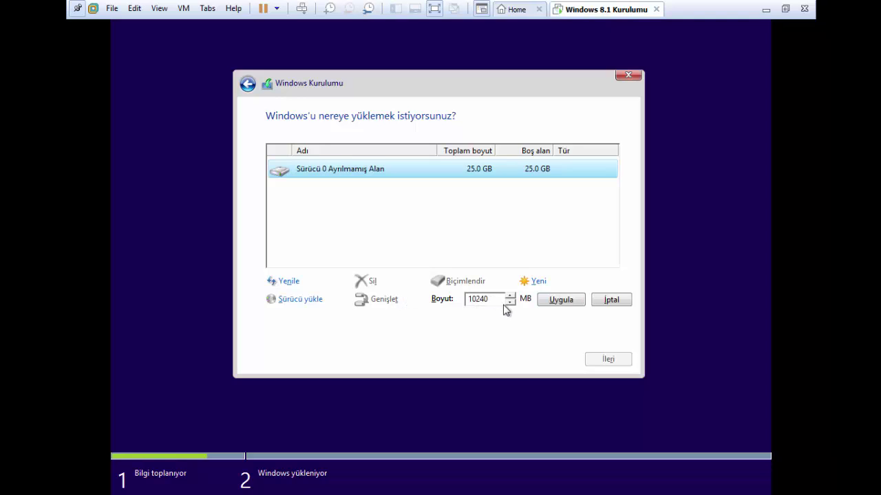
Set the new partition's size to 25600 MB and create it, allowing additional partitions for system files.
{"action": "key", "text": "BackSpace"}
{"action": "key", "text": "BackSpace"}
{"action": "key", "text": "BackSpace"}
{"action": "key", "text": "BackSpace"}
{"action": "key", "text": "BackSpace"}
{"action": "type", "text": "25600"}
{"action": "left_click", "coordinate": [556, 306]}
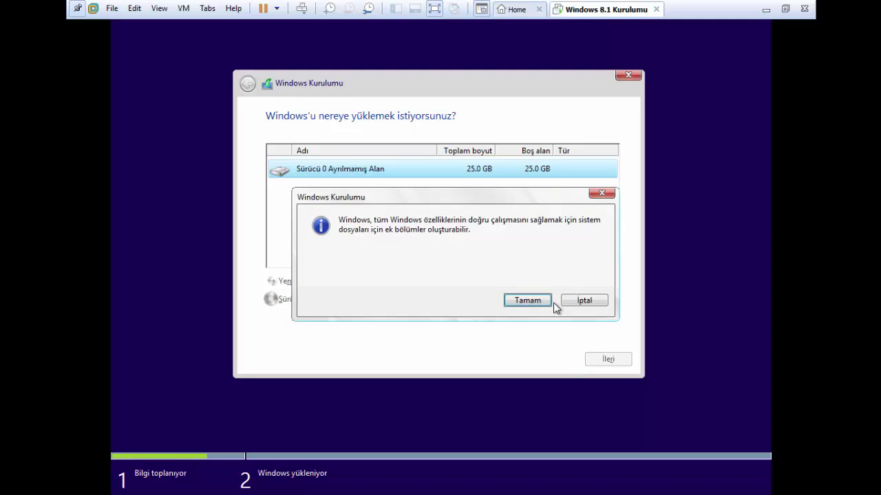
{"action": "left_click", "coordinate": [542, 301]}
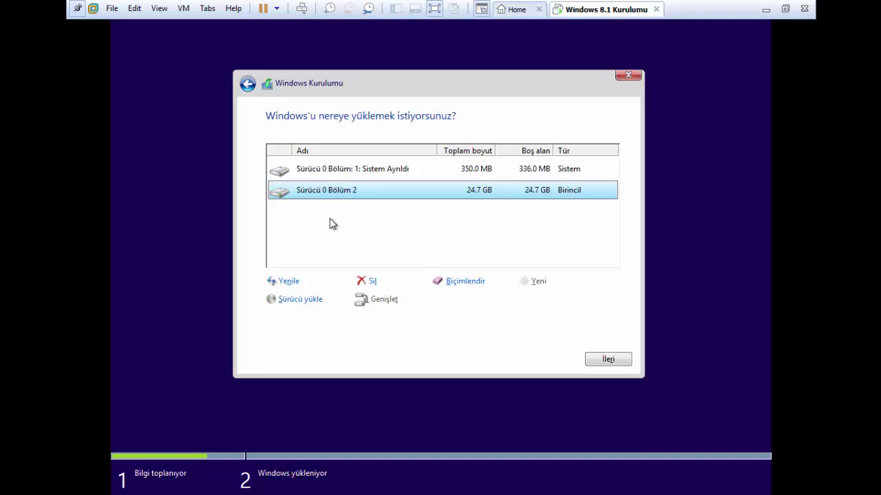
Format the primary partition 2 of drive 0 and start installing Windows on it.
{"action": "left_click", "coordinate": [460, 282]}
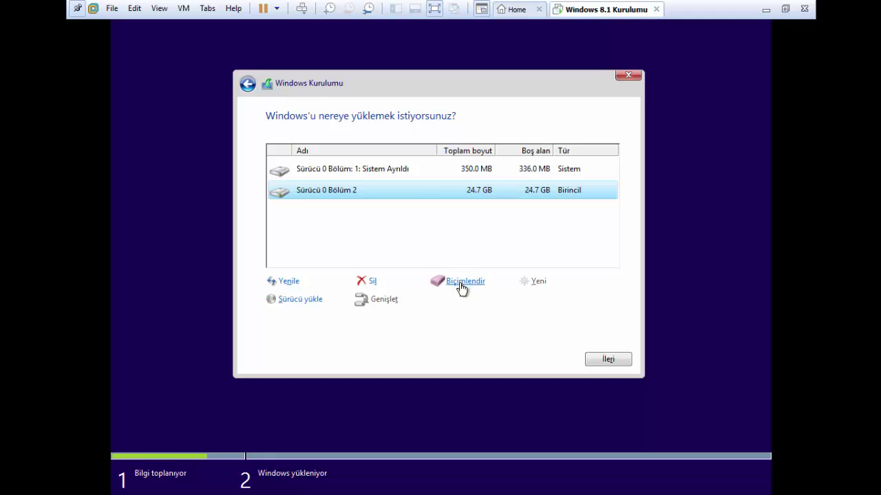
{"action": "left_click", "coordinate": [527, 300]}
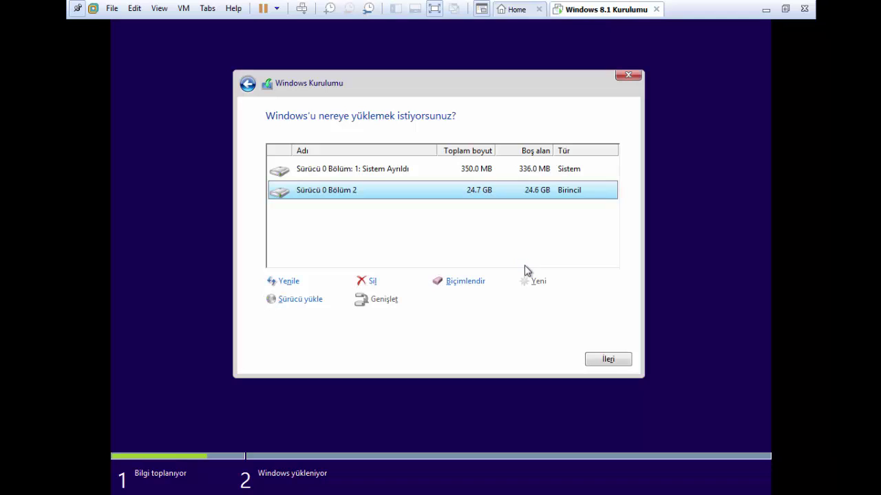
{"action": "left_click", "coordinate": [598, 367]}
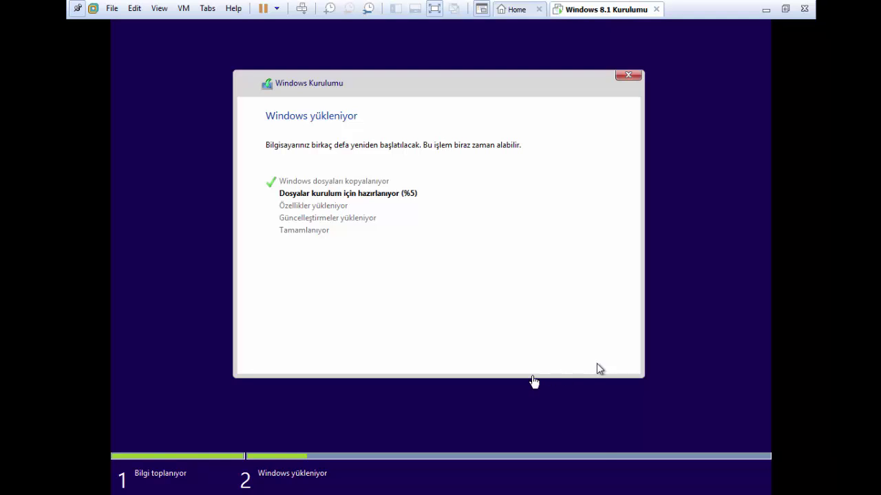
{"action": "key", "text": "super"}
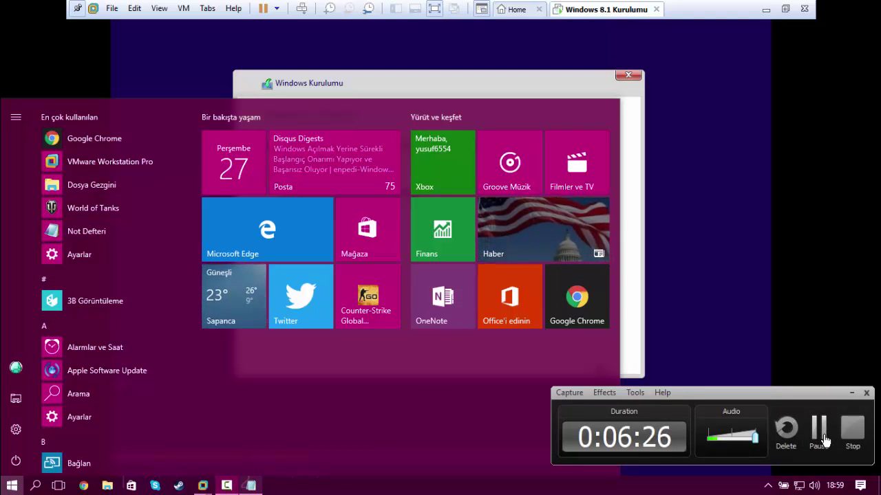
{"action": "left_click", "coordinate": [819, 428]}
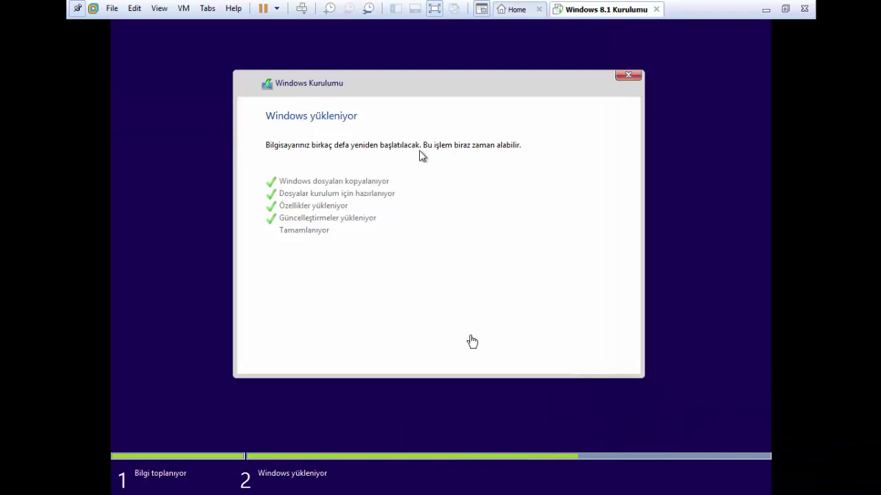
Restart the virtual machine immediately to continue the Windows setup.
{"action": "left_click", "coordinate": [471, 342]}
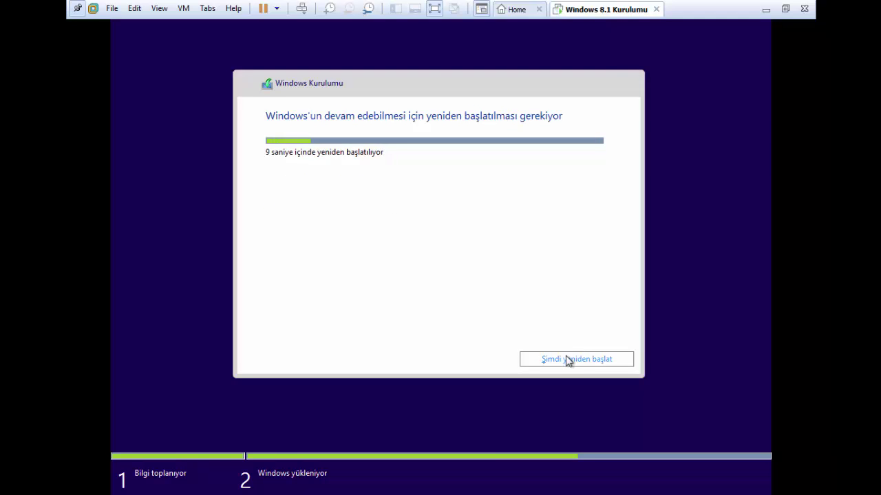
{"action": "left_click", "coordinate": [568, 360]}
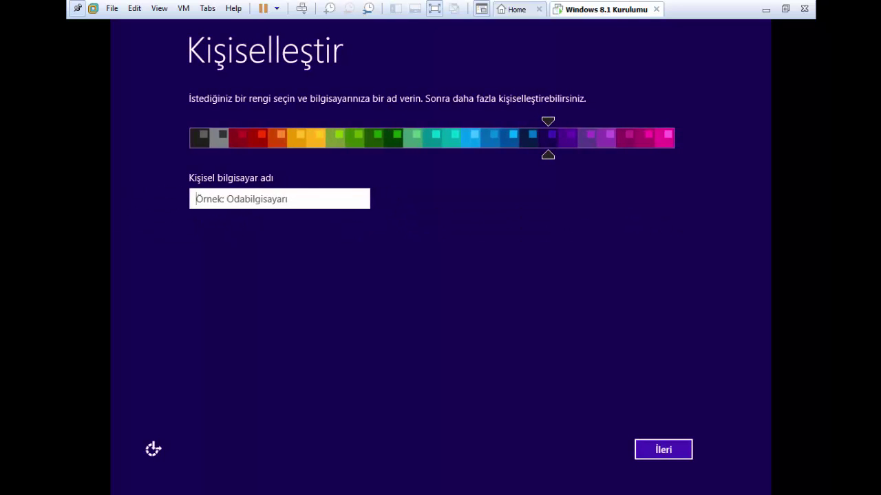
{"action": "type", "text": "K"}
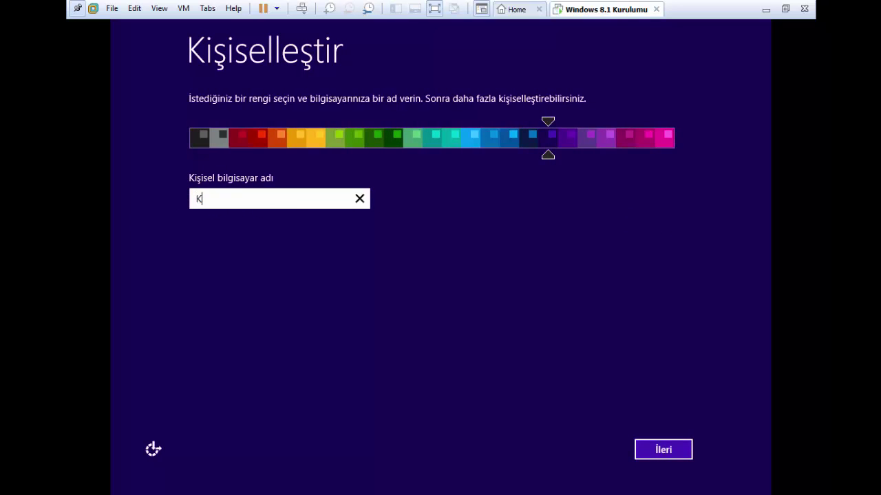
{"action": "type", "text": "urulumAn"}
{"action": "key", "text": "BackSpace"}
{"action": "key", "text": "BackSpace"}
{"action": "key", "text": "BackSpace"}
{"action": "key", "text": "BackSpace"}
{"action": "key", "text": "BackSpace"}
{"action": "key", "text": "BackSpace"}
{"action": "type", "text": "A"}
{"action": "key", "text": "BackSpace"}
{"action": "key", "text": "BackSpace"}
{"action": "key", "text": "BackSpace"}
{"action": "key", "text": "BackSpace"}
Enter W8Kurulumu as the computer name on the personalization page.
{"action": "type", "text": "W8Kuruluum"}
{"action": "key", "text": "BackSpace"}
{"action": "key", "text": "BackSpace"}
{"action": "type", "text": "mu"}
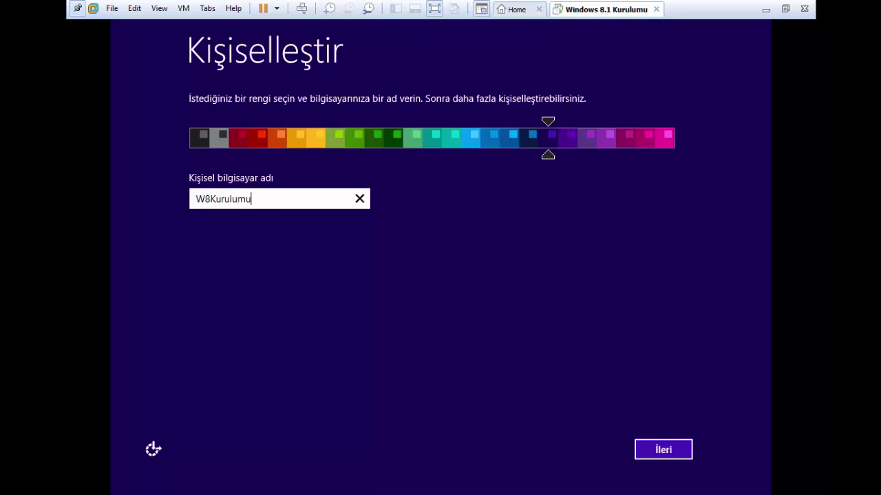